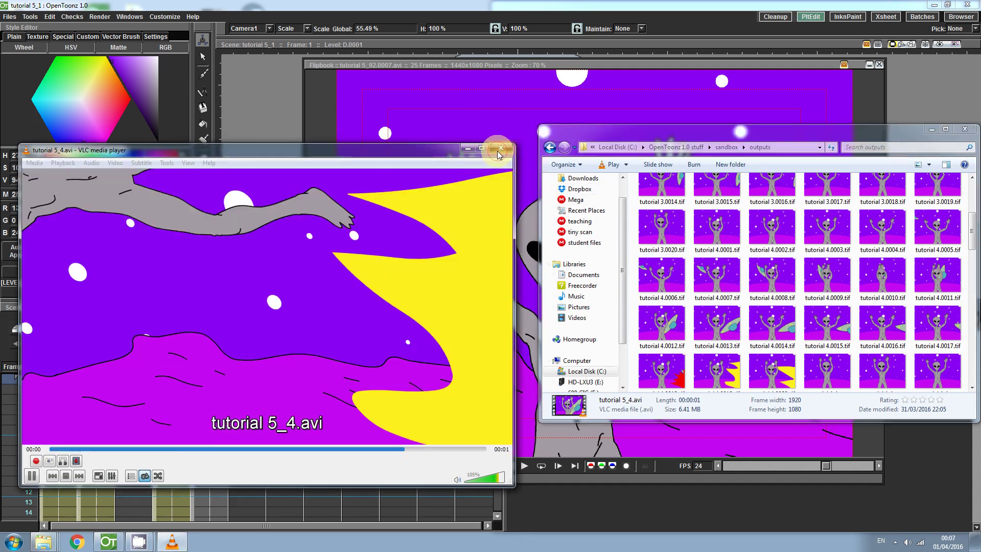
- Put away VLC, Explorer and the old flipbook, then select Col4's frame 1 cell
{"action": "left_click", "coordinate": [501, 149]}
{"action": "left_click", "coordinate": [929, 130]}
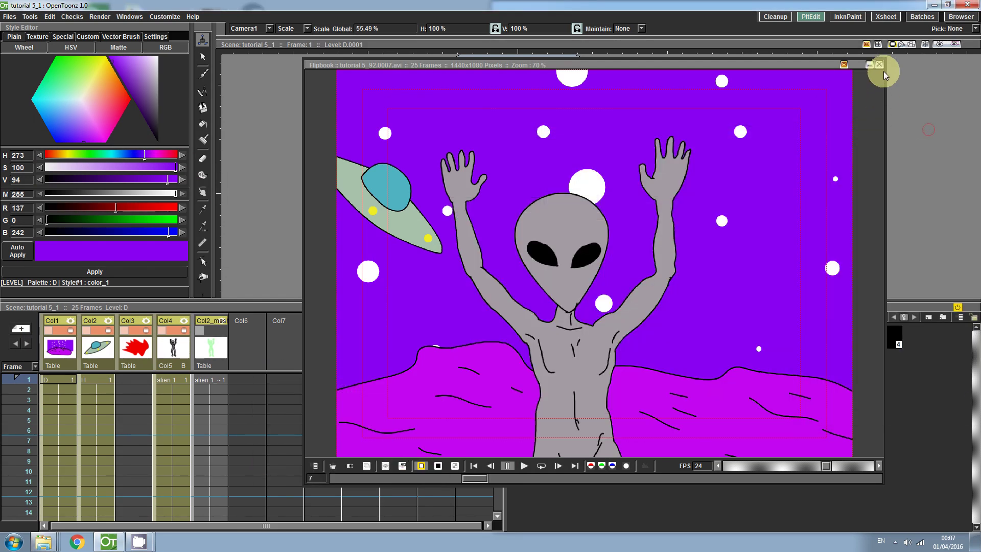
{"action": "left_click", "coordinate": [878, 65]}
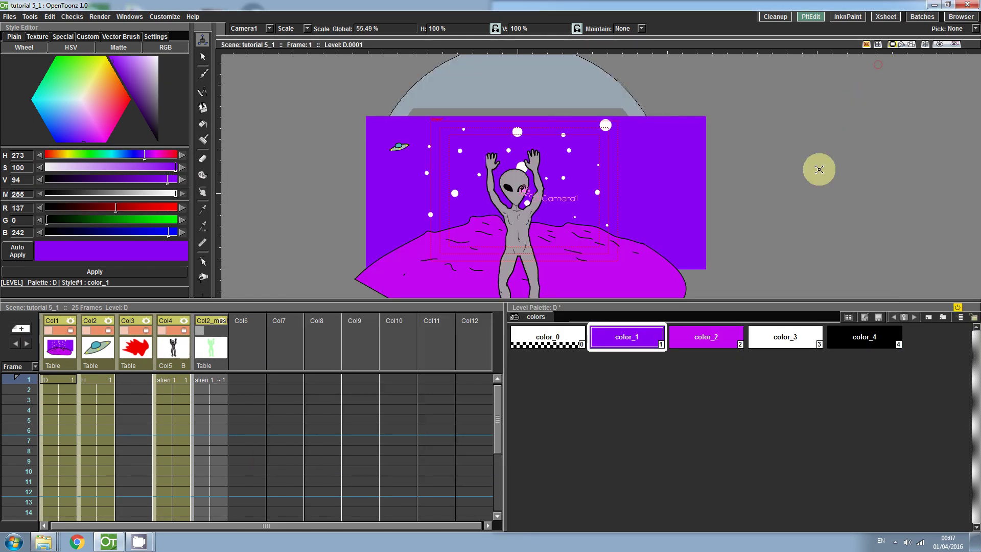
{"action": "left_click", "coordinate": [182, 380]}
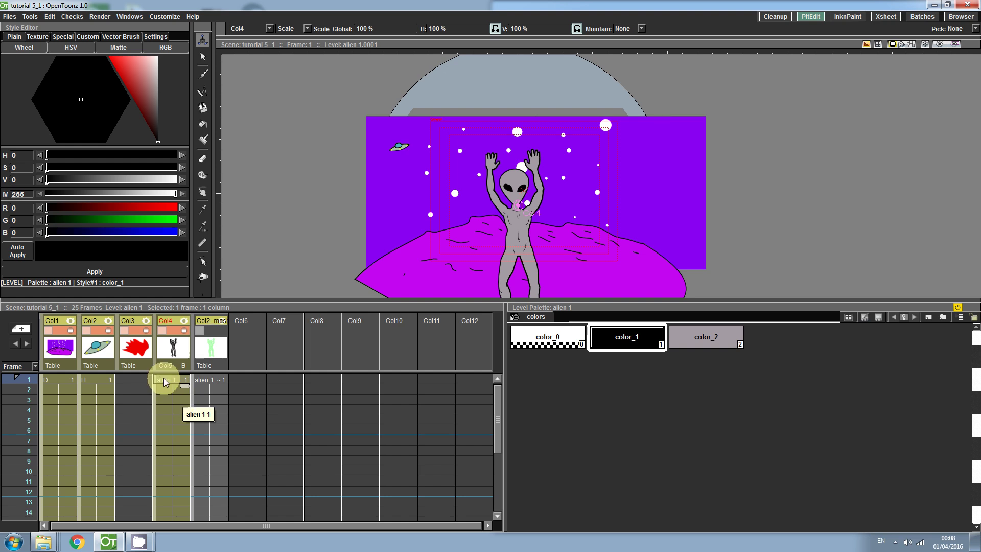
- In Render > Output Settings, change Camera1's 1440 width to 1920 and height to 1080 pixels
{"action": "left_click", "coordinate": [104, 18]}
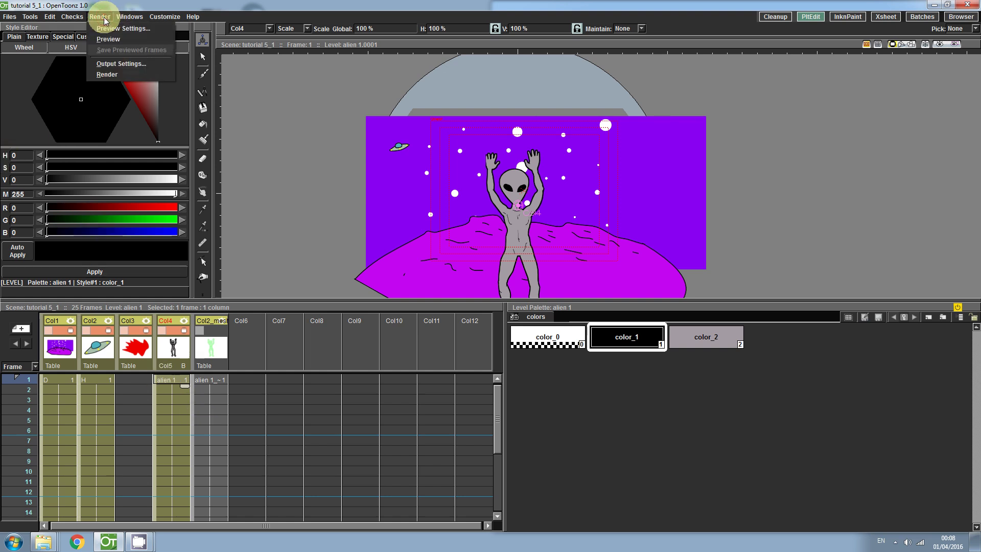
{"action": "left_click", "coordinate": [115, 65]}
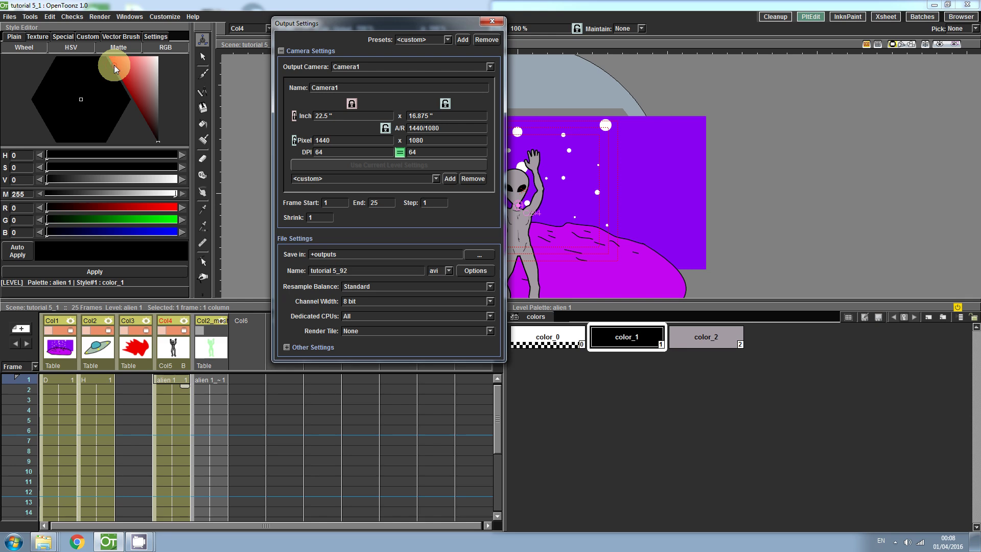
{"action": "double_click", "coordinate": [316, 141]}
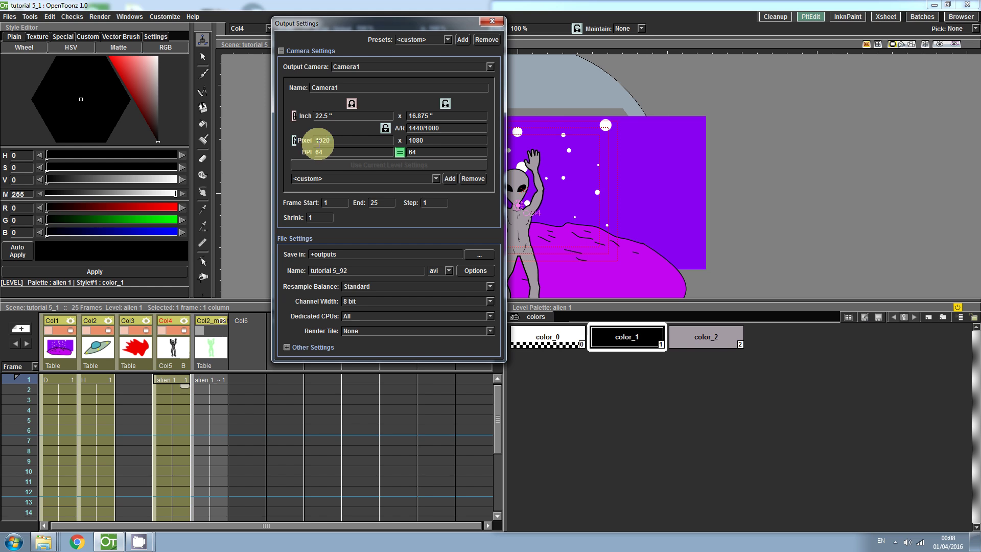
{"action": "left_click", "coordinate": [430, 140]}
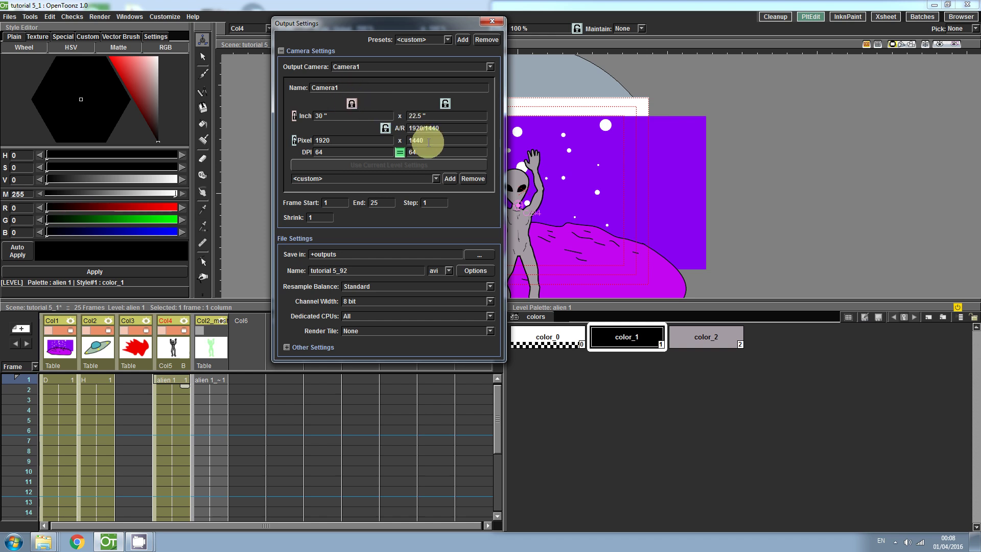
{"action": "double_click", "coordinate": [412, 140]}
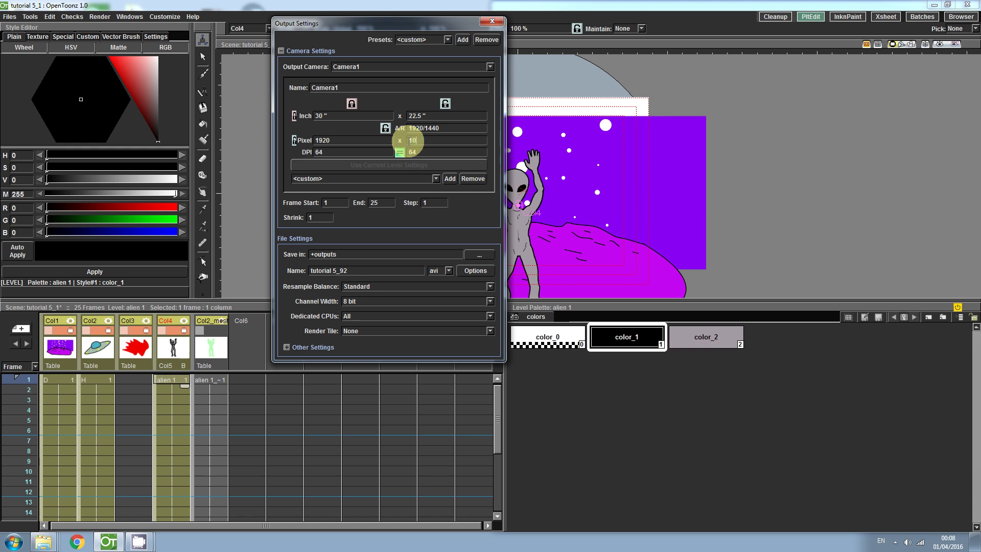
{"action": "type", "text": "1080"}
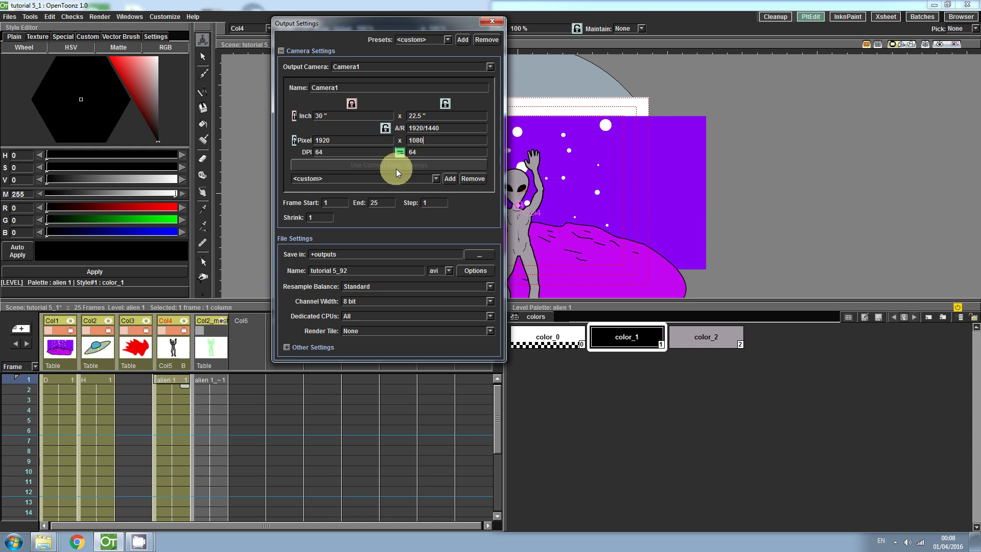
{"action": "left_click", "coordinate": [340, 203]}
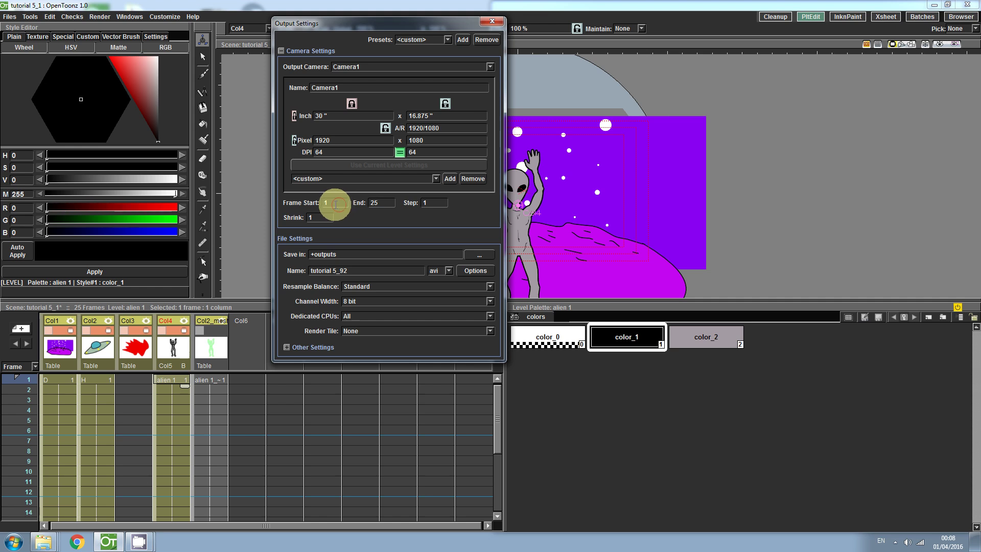
- Keep the outputs folder as the render save destination
{"action": "left_click", "coordinate": [376, 203]}
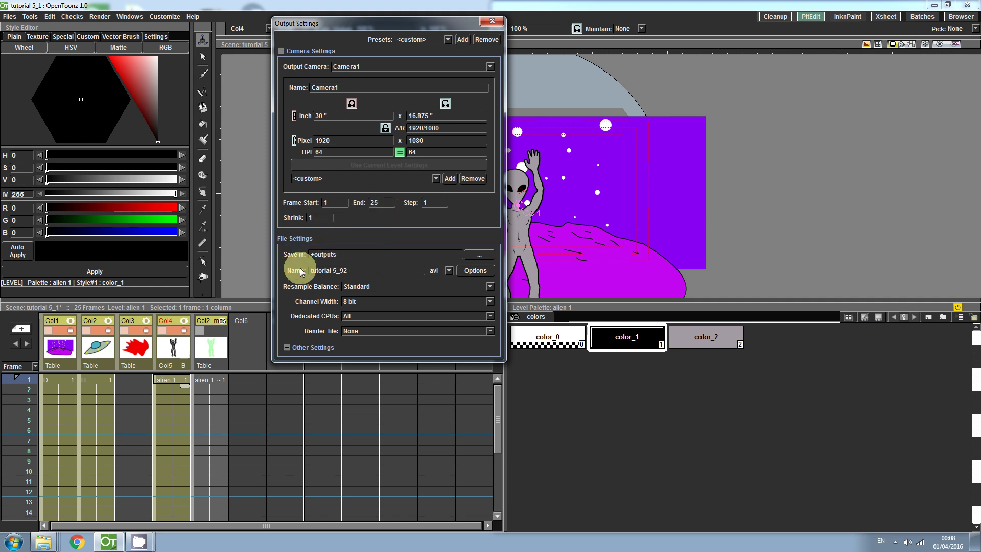
{"action": "left_click", "coordinate": [473, 254]}
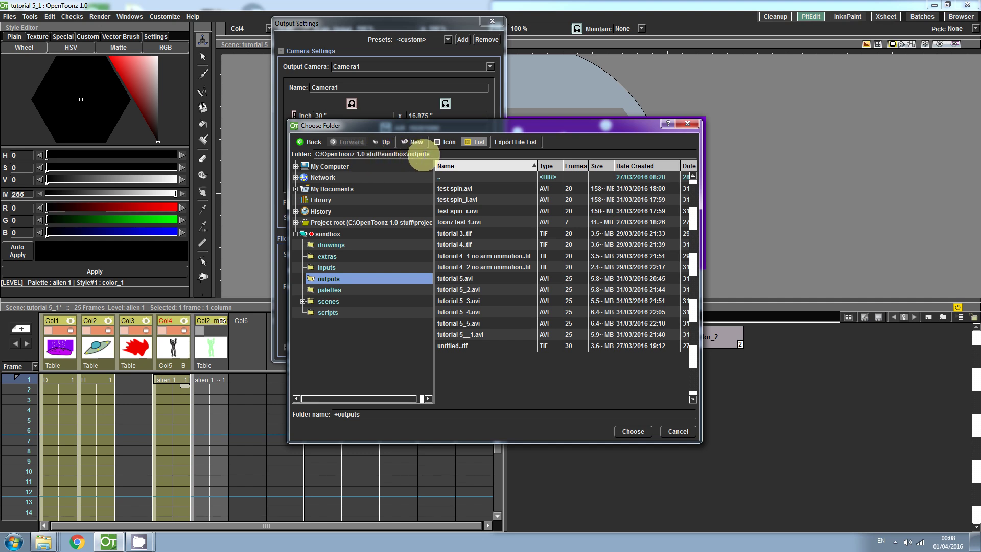
{"action": "left_click", "coordinate": [639, 433]}
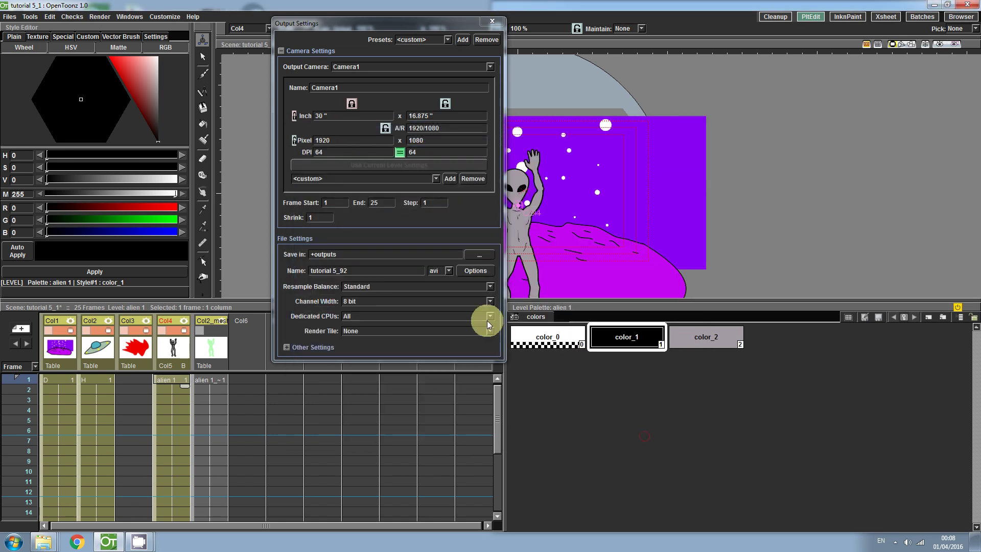
- Rename the output file to tutorial 5_93 by changing the final 2 to 3
{"action": "triple_click", "coordinate": [349, 271]}
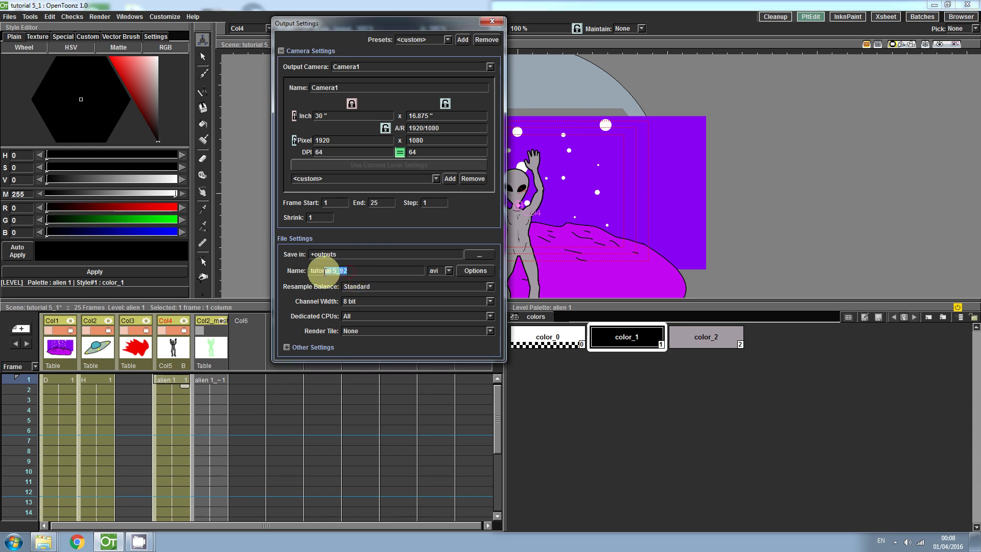
{"action": "left_click", "coordinate": [347, 273]}
{"action": "left_click_drag", "start_coordinate": [346, 274], "coordinate": [345, 273]}
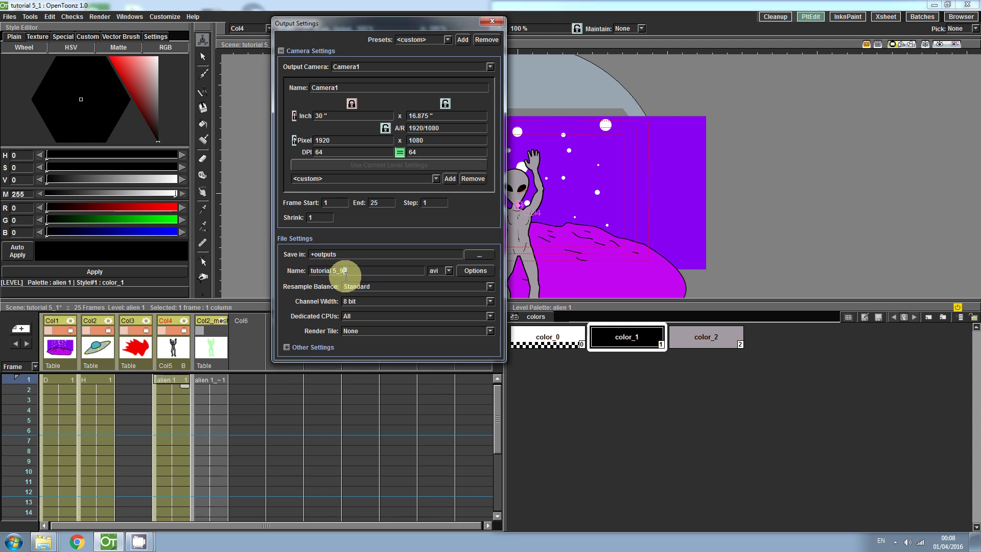
{"action": "type", "text": "3"}
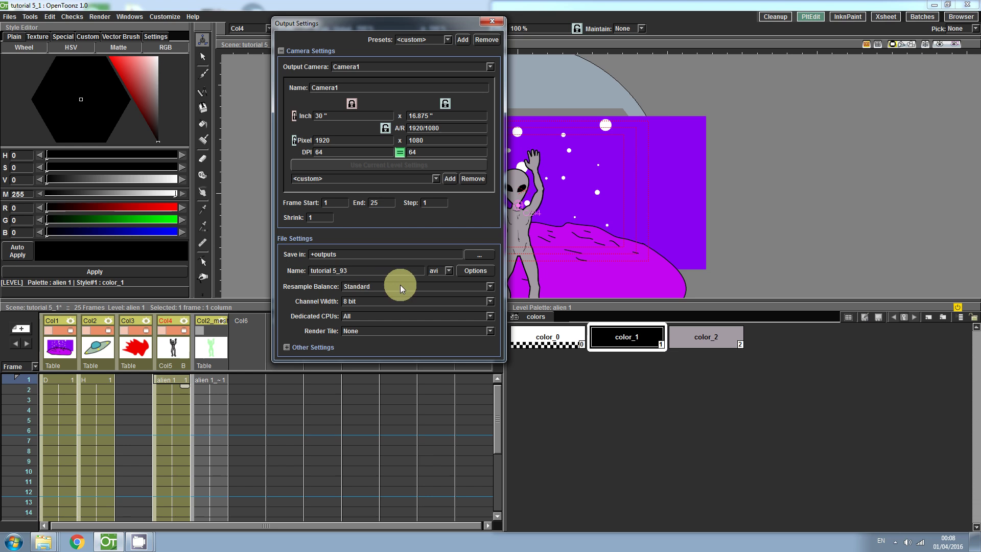
{"action": "left_click", "coordinate": [447, 272]}
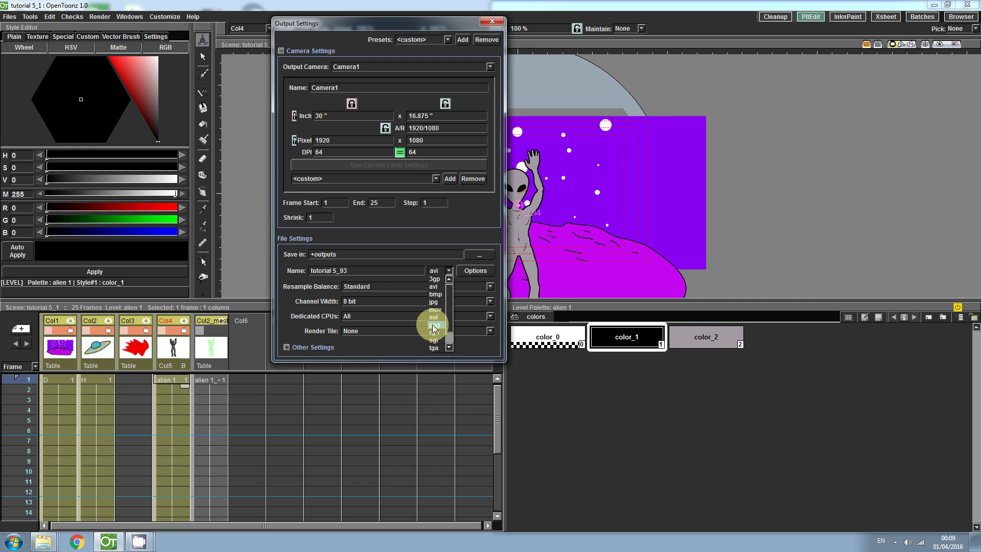
{"action": "left_click", "coordinate": [436, 292]}
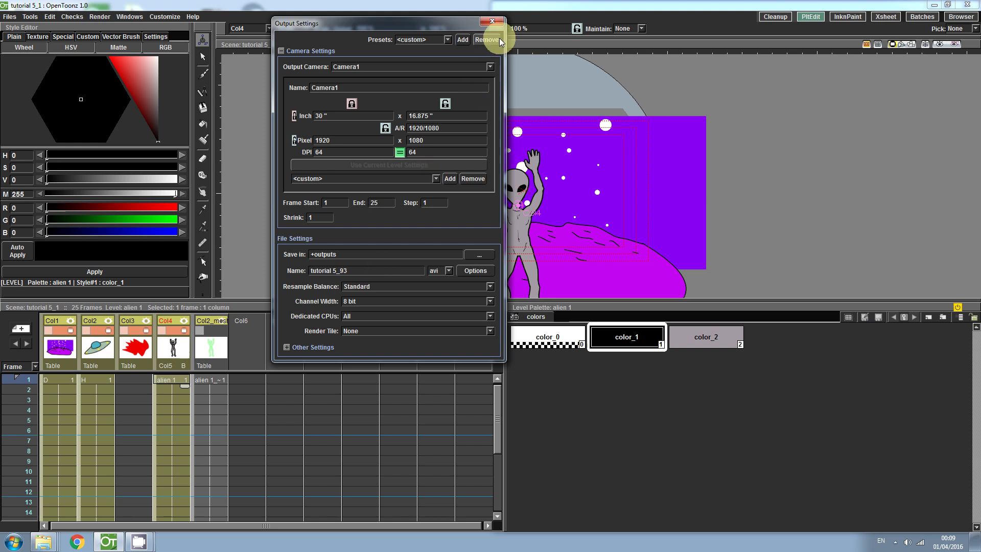
- Close Output Settings and shrink Camera1's frame at frame 1 to zoom onto the alien
{"action": "left_click", "coordinate": [493, 22]}
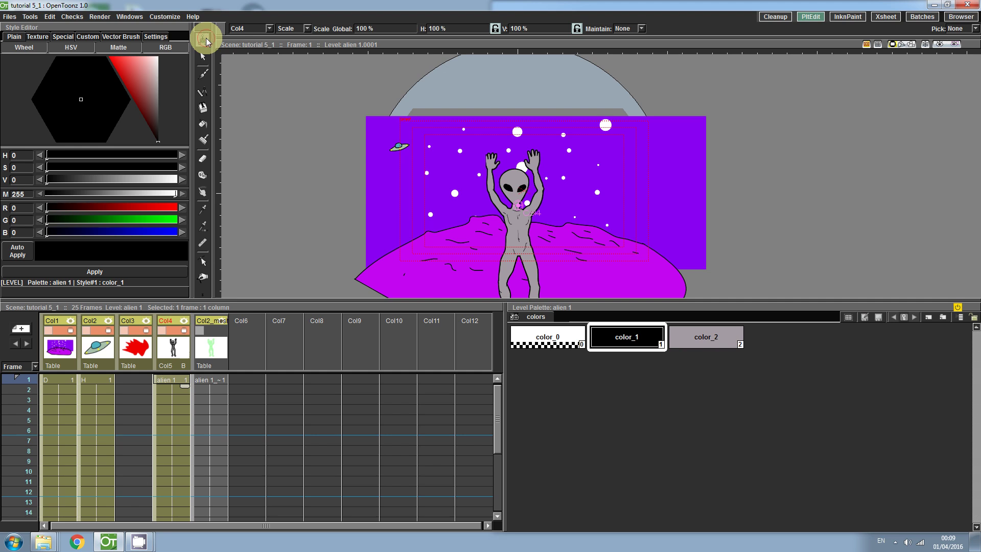
{"action": "left_click", "coordinate": [241, 29]}
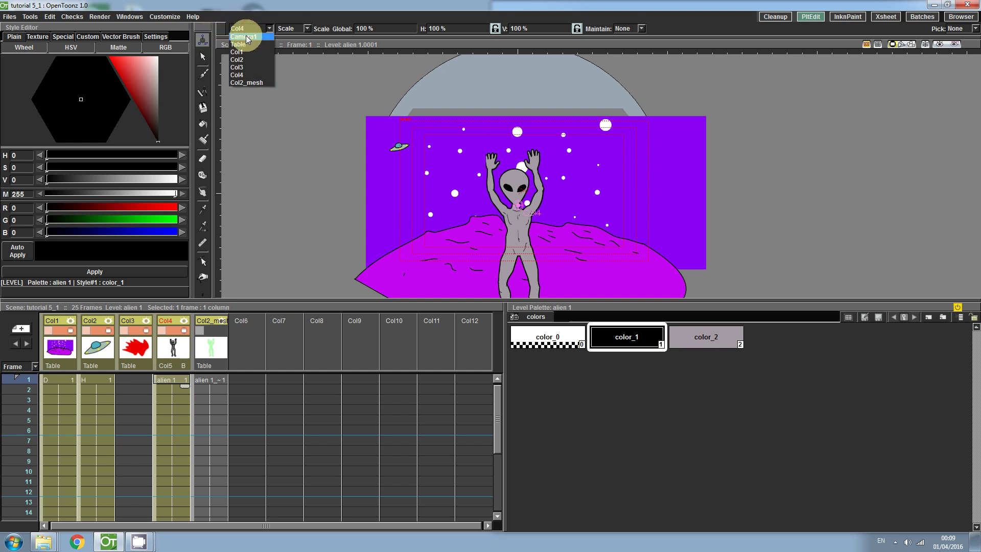
{"action": "left_click", "coordinate": [246, 38]}
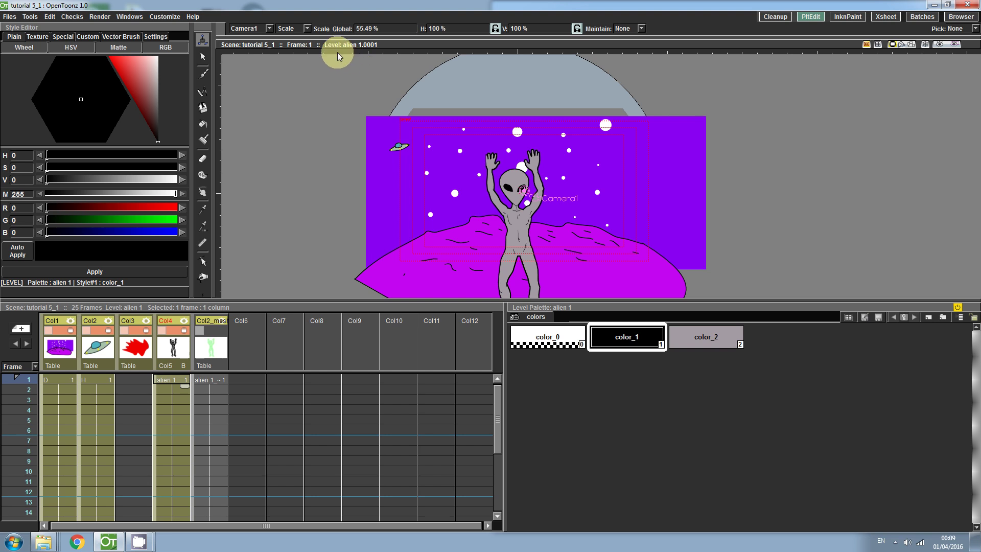
{"action": "left_click_drag", "start_coordinate": [531, 194], "coordinate": [518, 196]}
{"action": "left_click", "coordinate": [20, 406]}
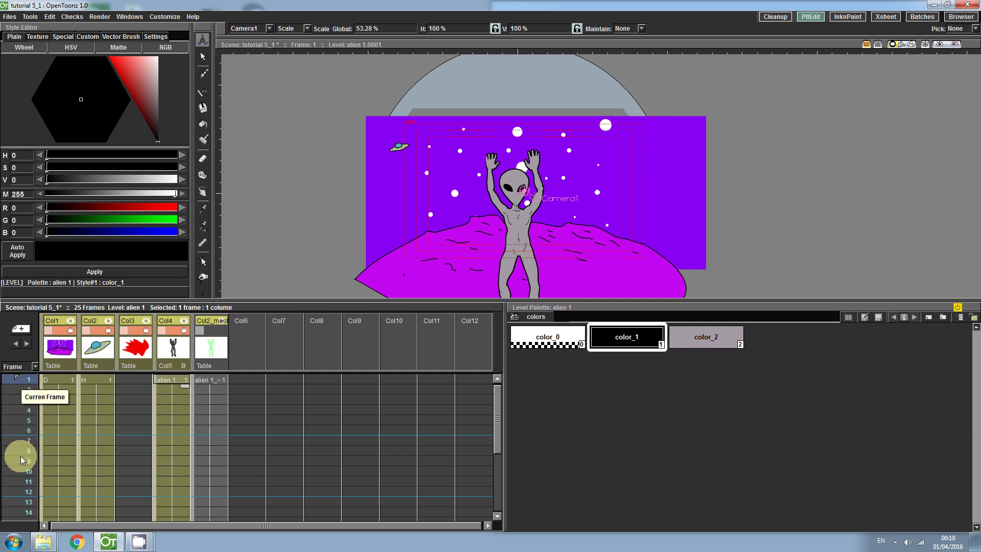
- Adjust Camera1's zoom at frame 10, then scrub back to check the animation
{"action": "left_click", "coordinate": [22, 471]}
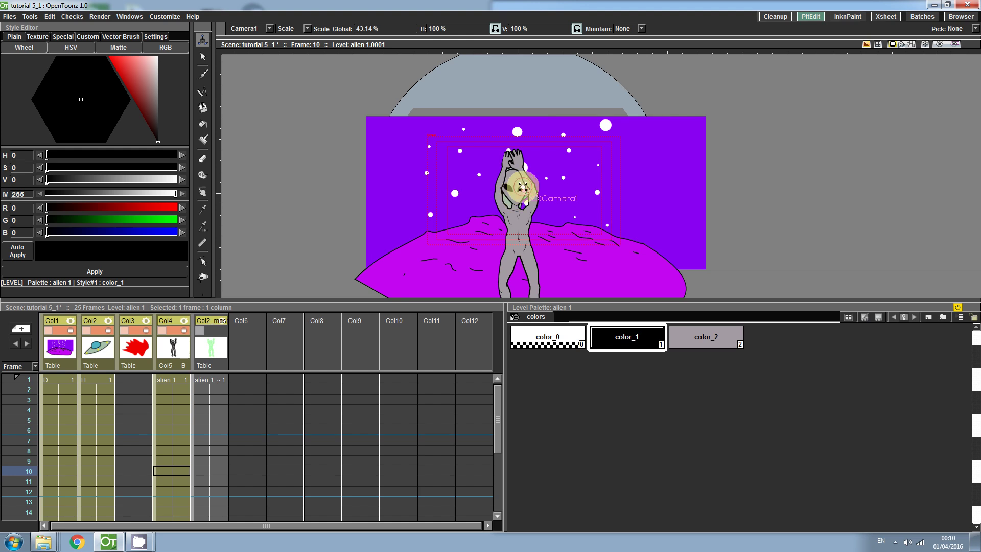
{"action": "left_click_drag", "start_coordinate": [522, 187], "coordinate": [519, 190]}
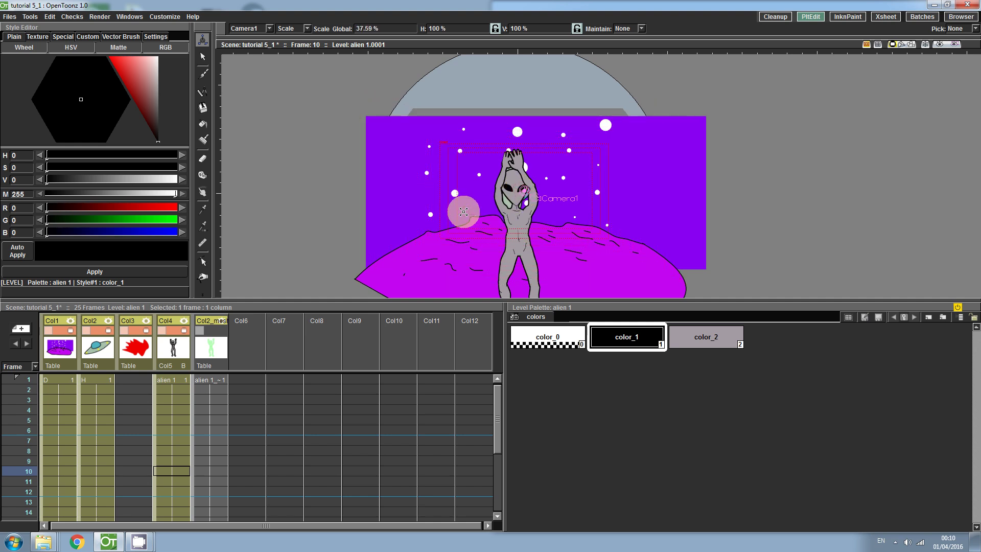
{"action": "left_click", "coordinate": [25, 460]}
{"action": "left_click_drag", "start_coordinate": [26, 459], "coordinate": [28, 380]}
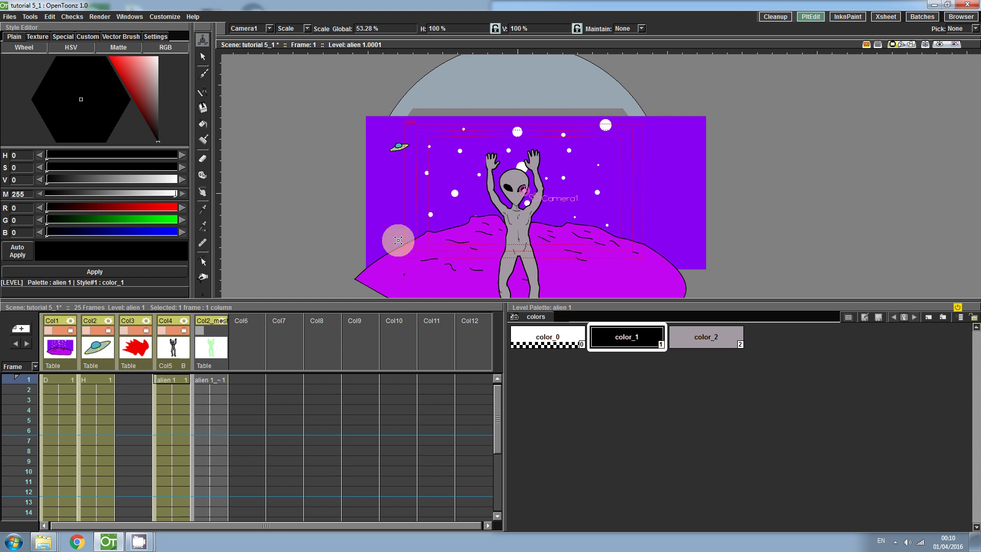
- Render tutorial 5_93.avi, fit the flipbook to the window, play it, and pause on frame 6
{"action": "left_click", "coordinate": [94, 18]}
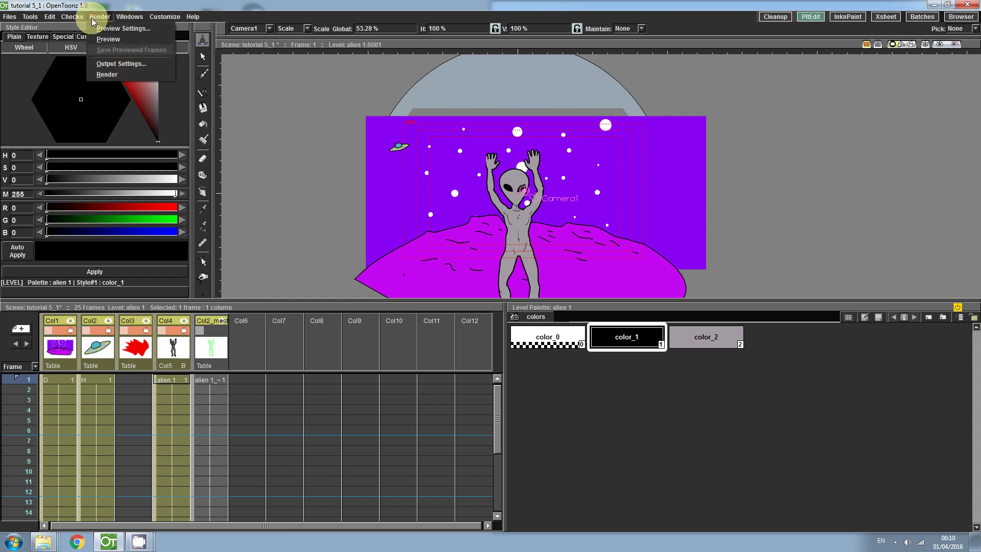
{"action": "left_click", "coordinate": [101, 76]}
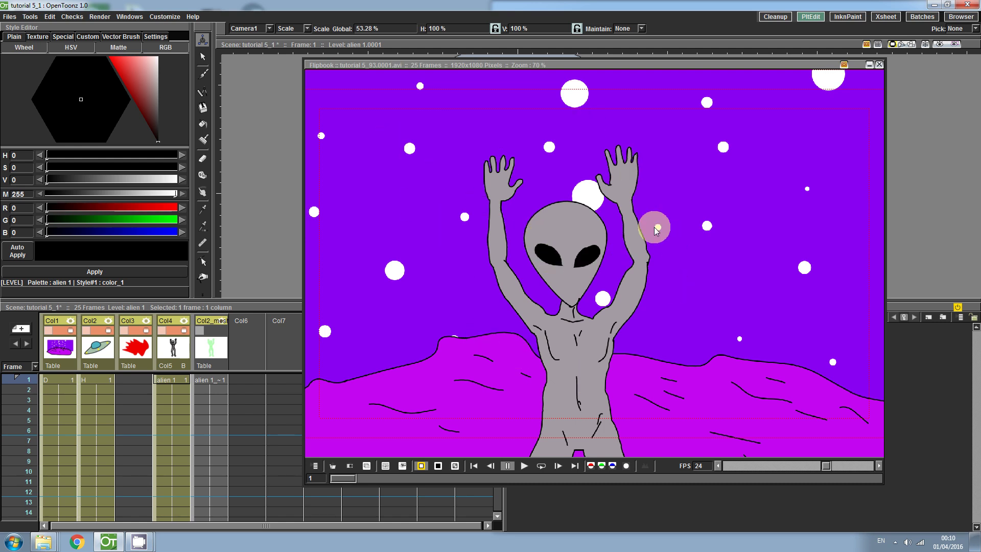
{"action": "right_click", "coordinate": [571, 271]}
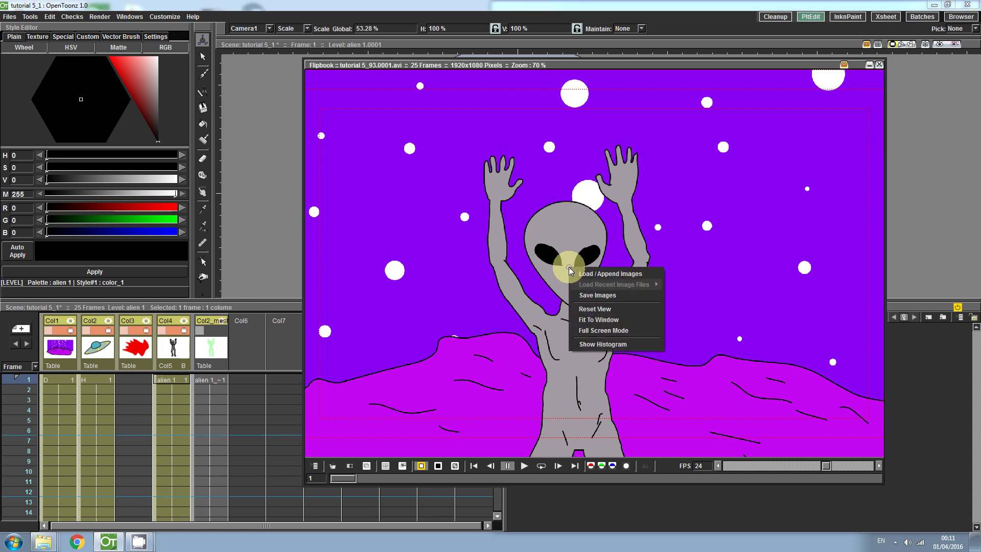
{"action": "left_click", "coordinate": [600, 326]}
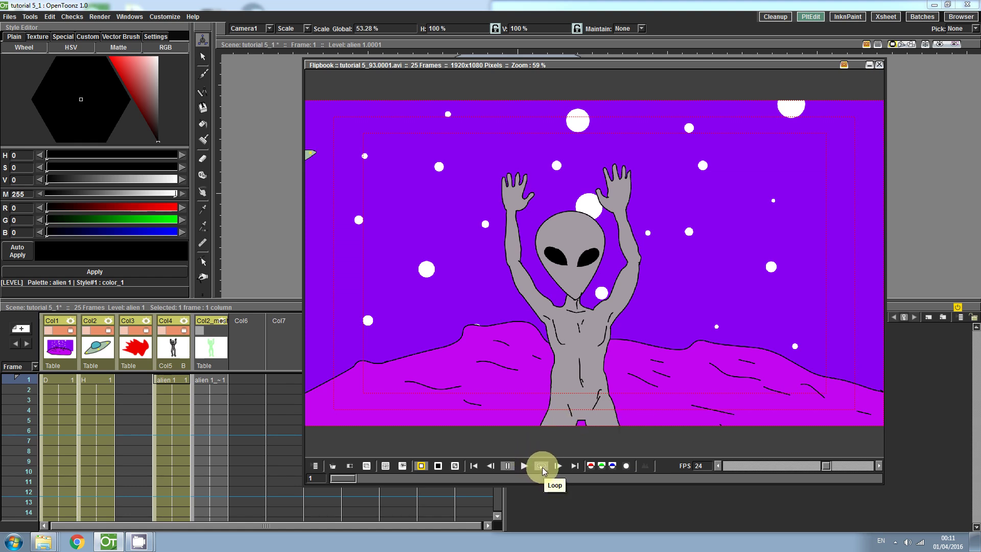
{"action": "left_click", "coordinate": [541, 467]}
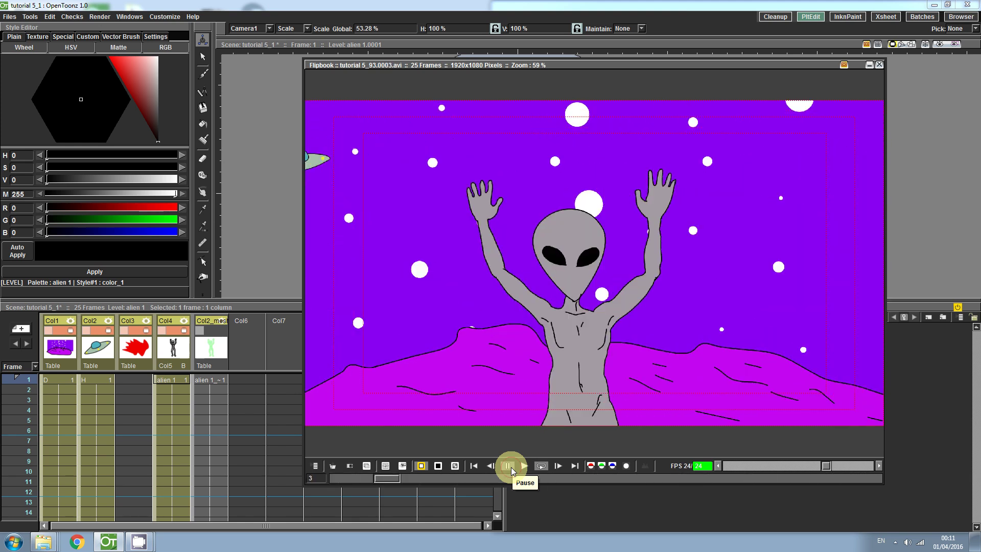
{"action": "left_click", "coordinate": [511, 467]}
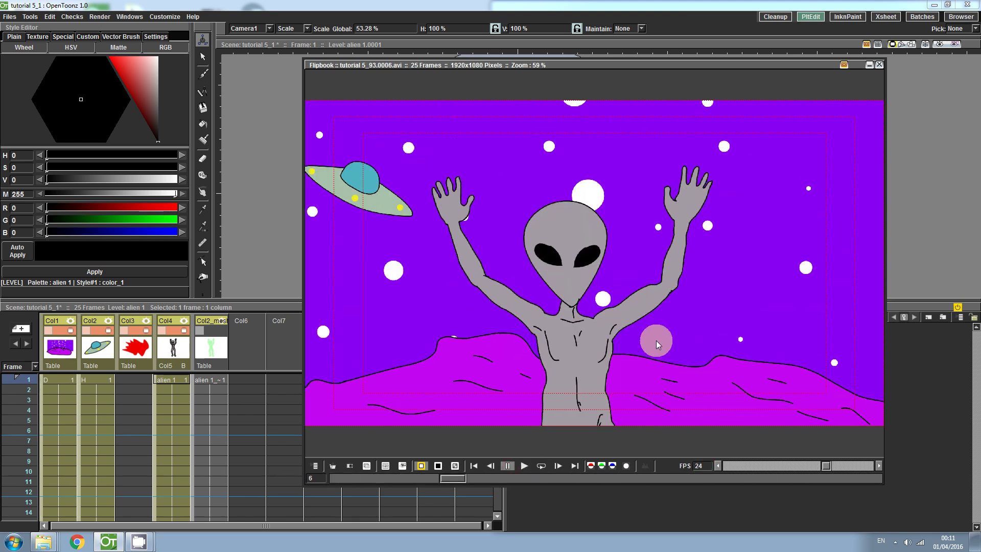